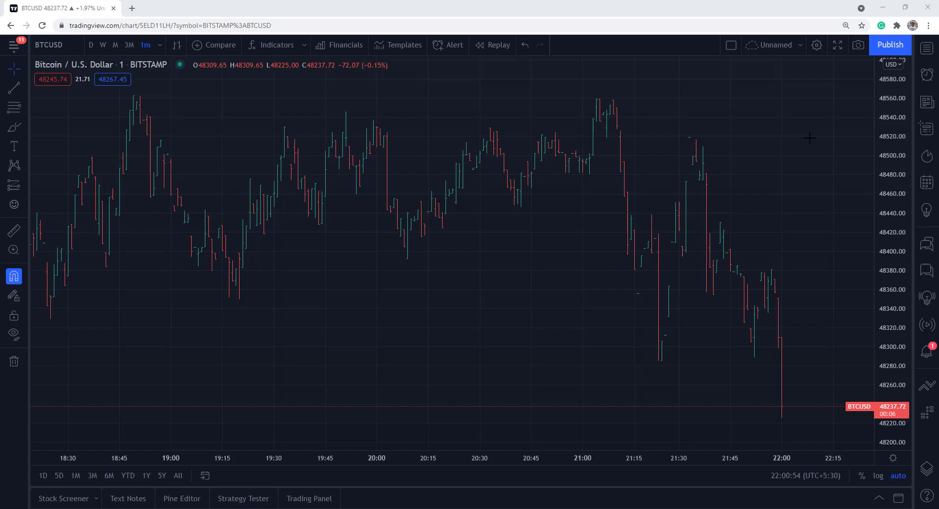
# Open Microsoft Power Automate at india.flow.microsoft.com in a new browser tab.
pyautogui.click(133, 8)
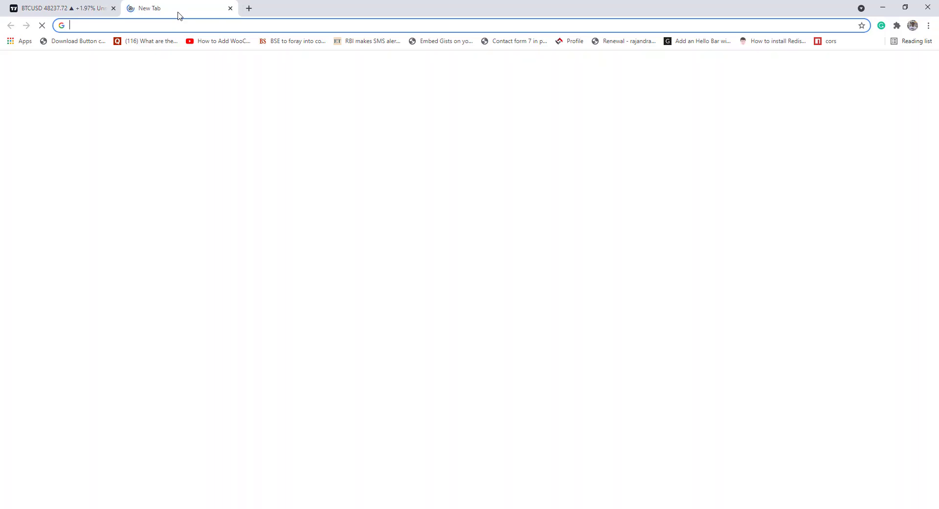
pyautogui.write('in')
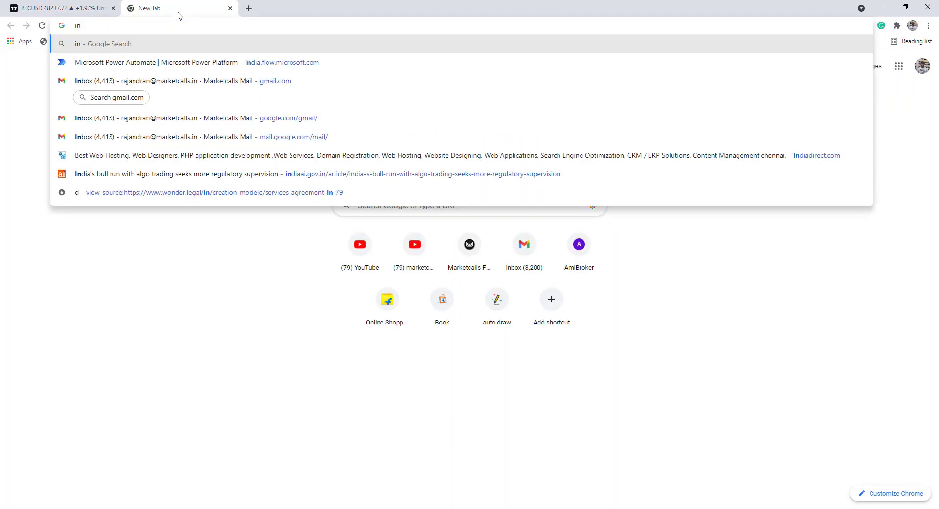
pyautogui.write('dia')
pyautogui.press('Return')
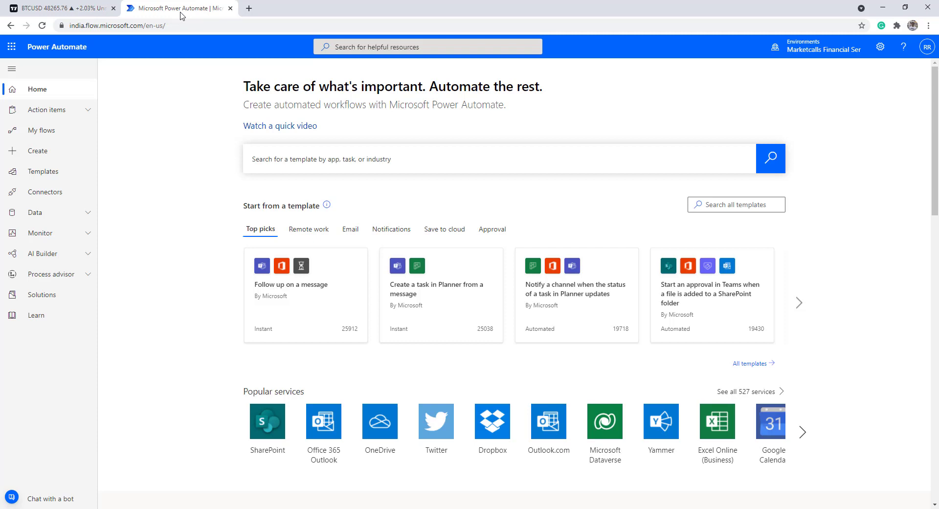
# Start a new instant cloud flow, skipping the setup dialog, and use the "When an HTTP request is received" trigger.
pyautogui.click(37, 153)
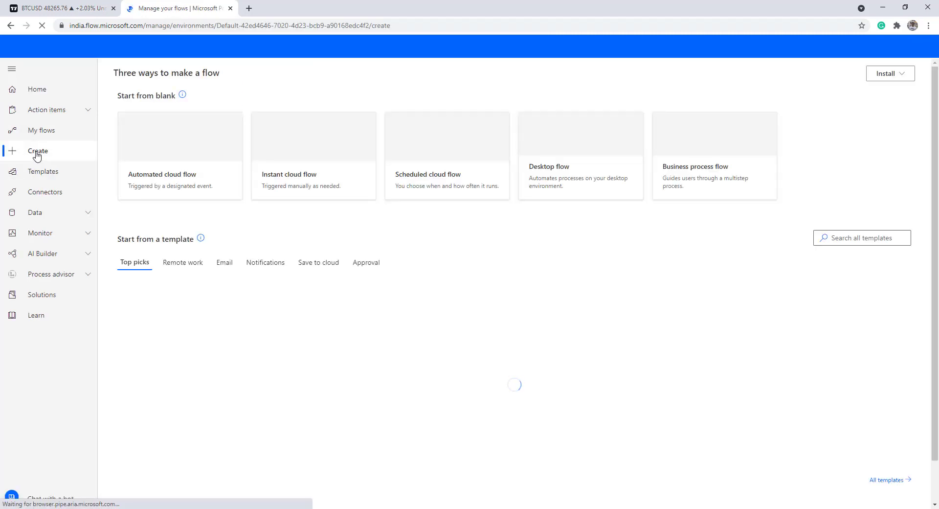
pyautogui.click(309, 152)
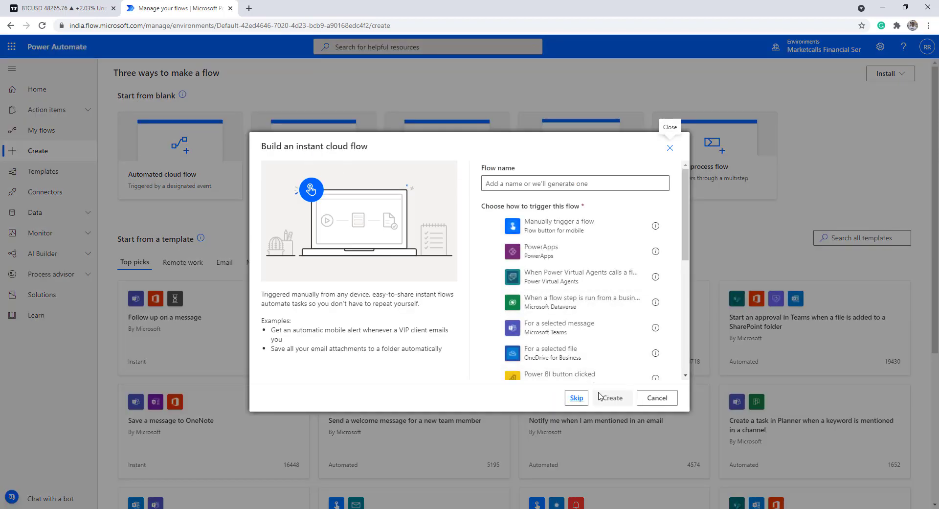
pyautogui.click(577, 397)
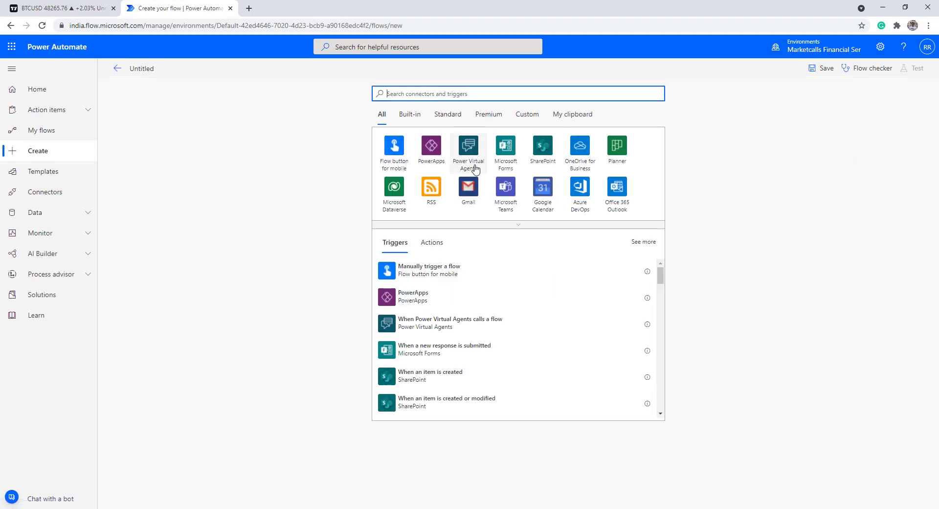
pyautogui.click(412, 93)
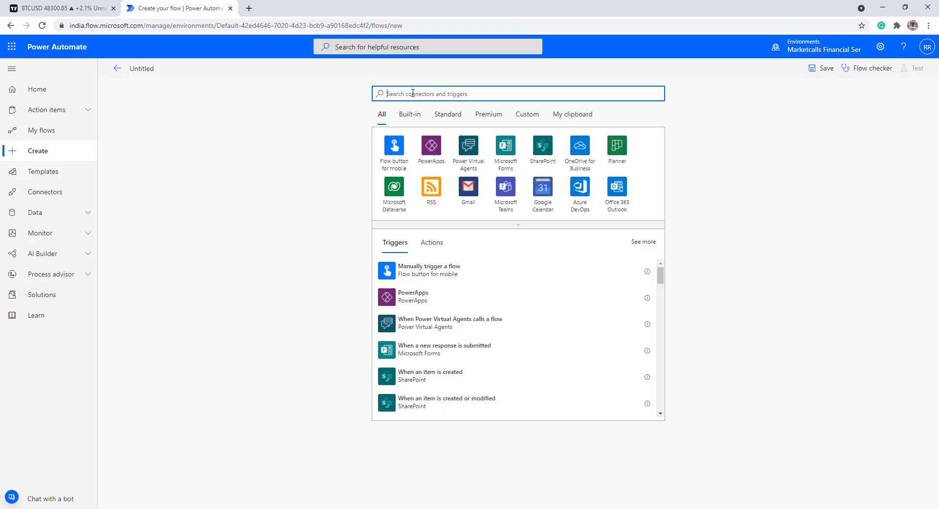
pyautogui.write('request')
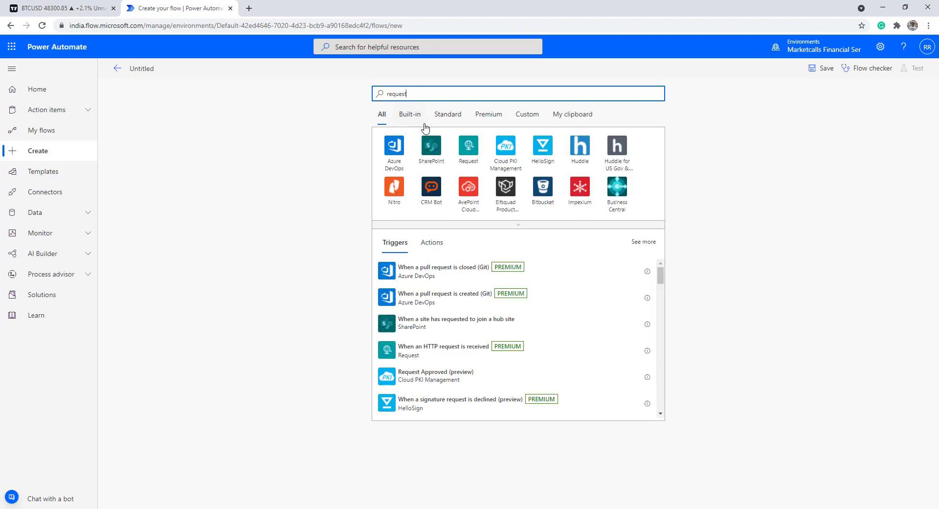
pyautogui.click(442, 350)
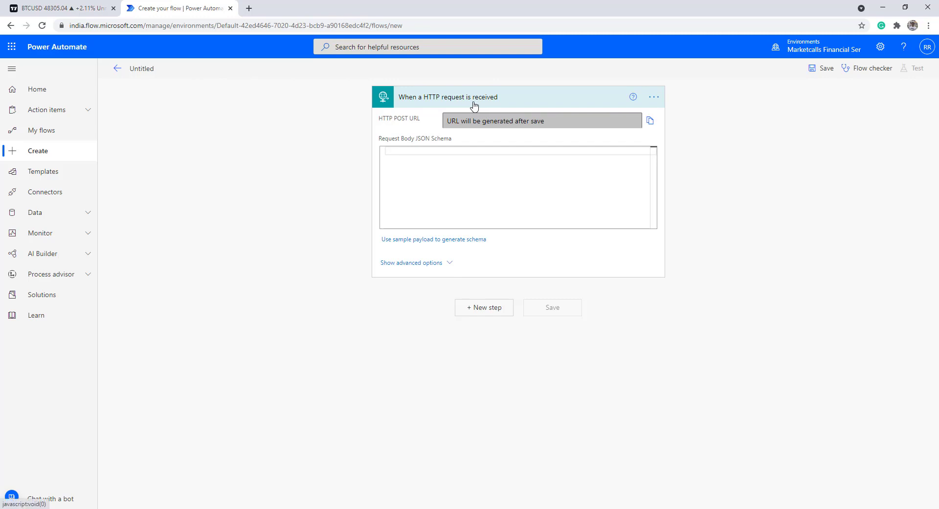
# Add a Response action that returns the HTTP request's Body as its body content, and save the flow.
pyautogui.click(481, 310)
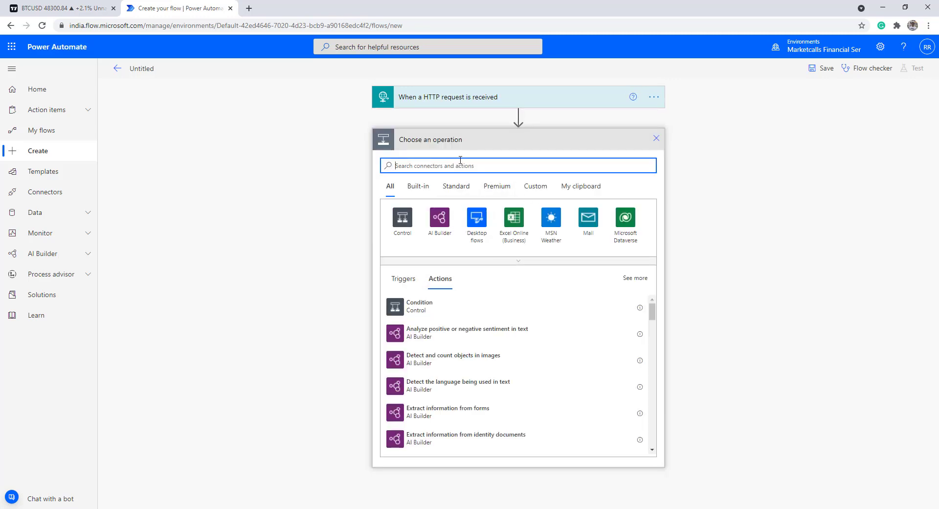
pyautogui.write('re')
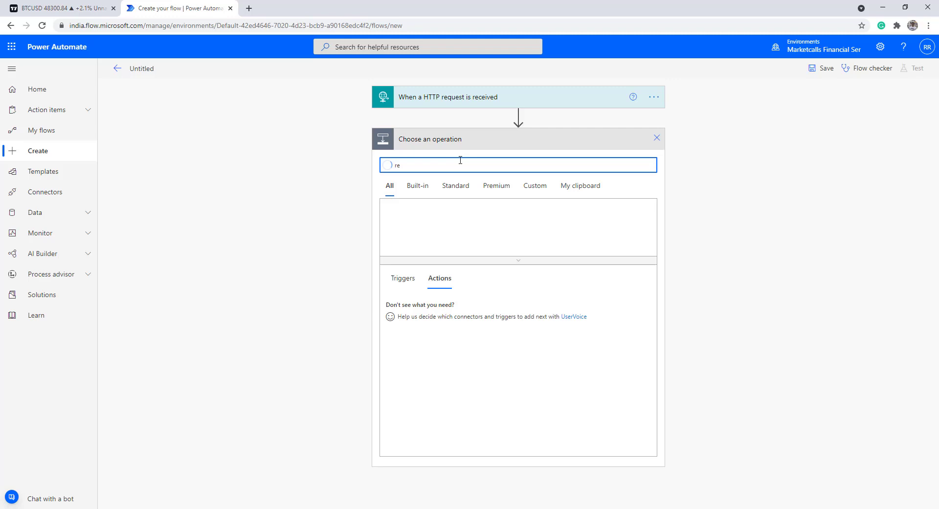
pyautogui.write('sponse')
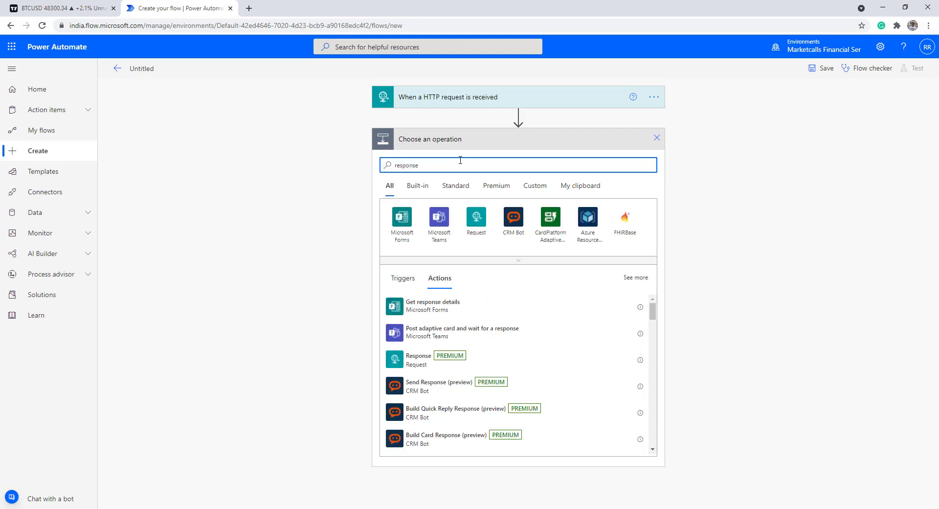
pyautogui.click(436, 361)
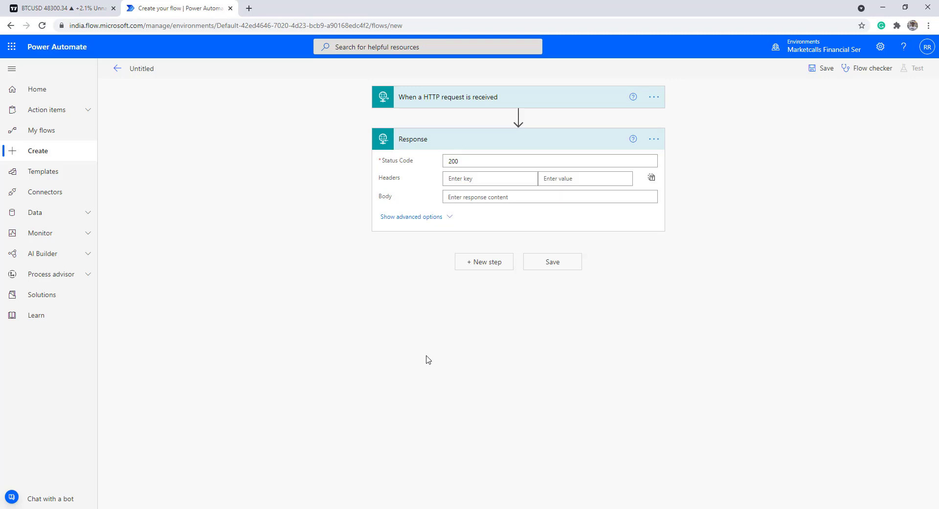
pyautogui.click(447, 197)
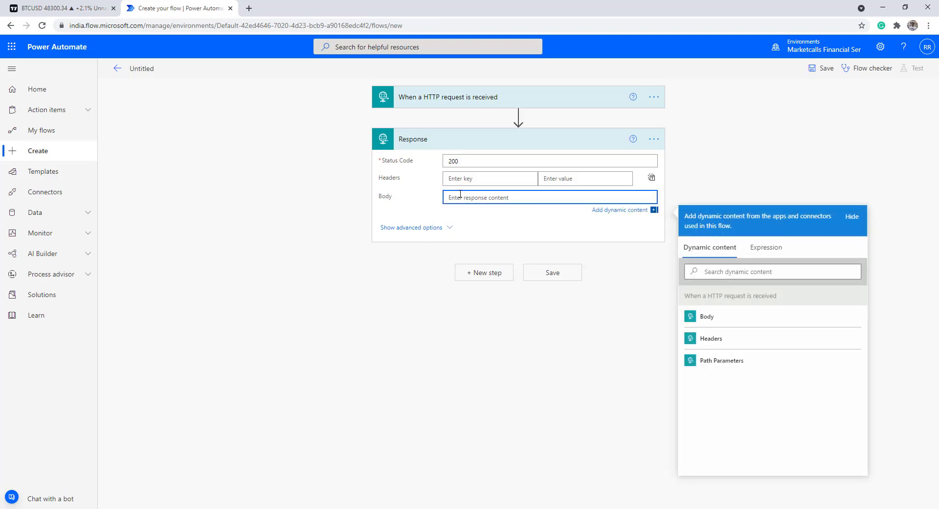
pyautogui.click(712, 319)
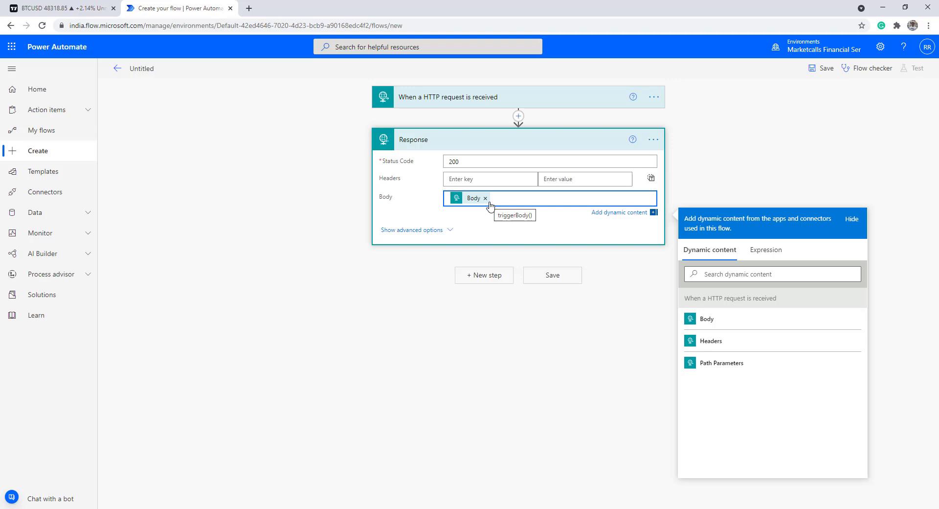
pyautogui.click(555, 277)
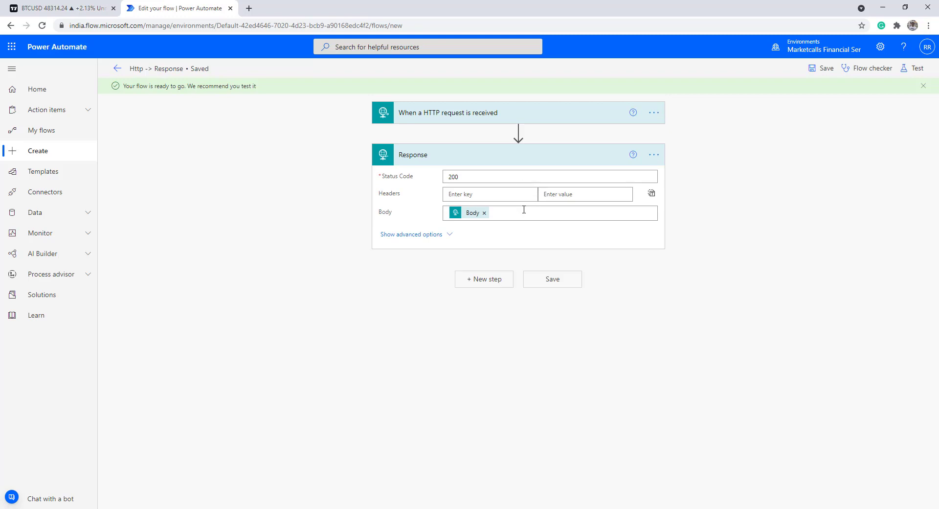
# Copy the HTTP POST URL generated for the HTTP request trigger.
pyautogui.click(463, 113)
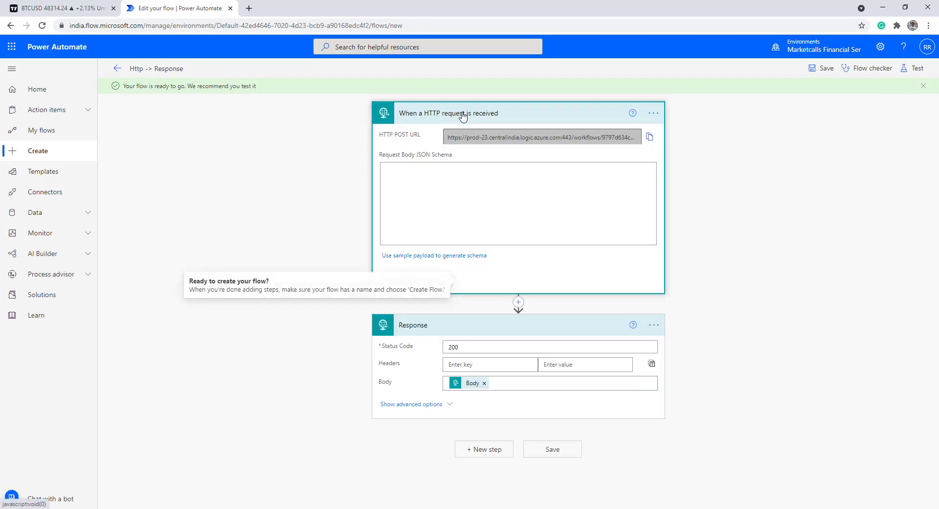
pyautogui.click(647, 137)
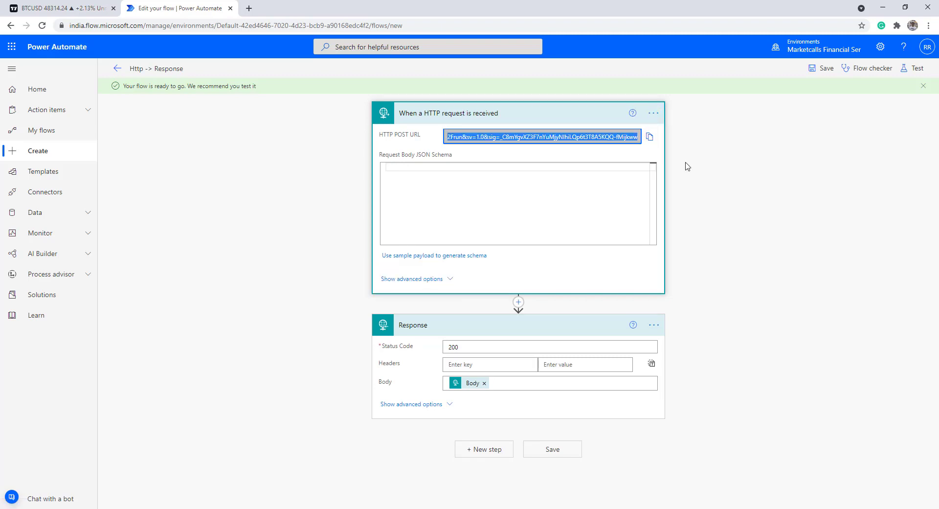
pyautogui.rightClick(545, 139)
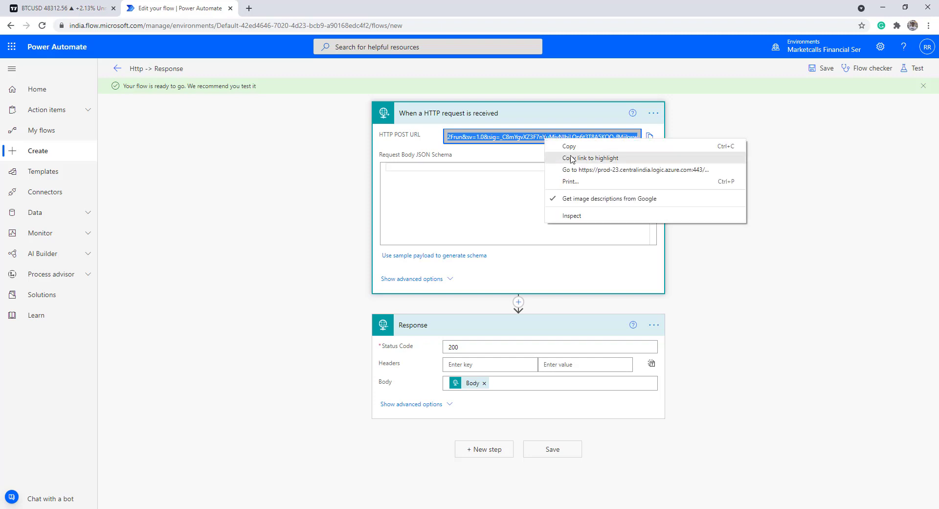
pyautogui.click(569, 145)
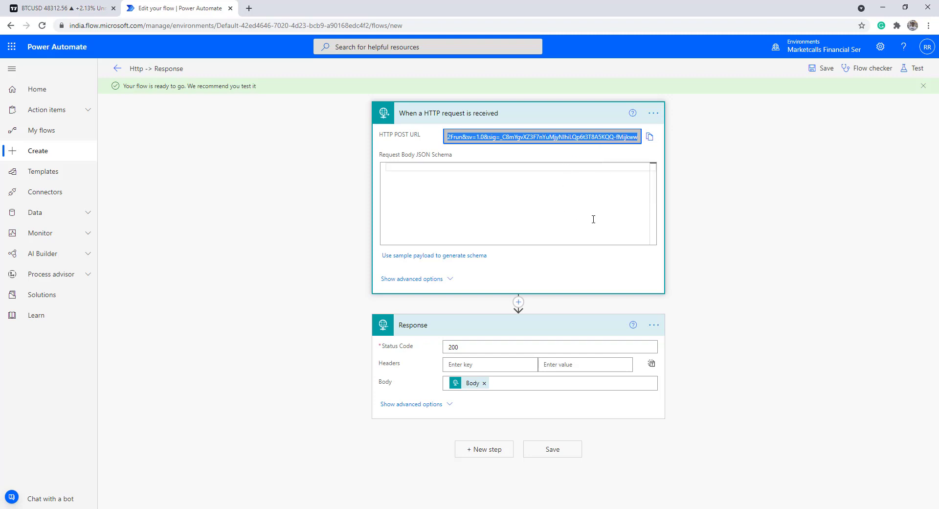
# Add a Twitter "Post a tweet" action after the Response with the request's Body as tweet text, and save the flow.
pyautogui.click(500, 385)
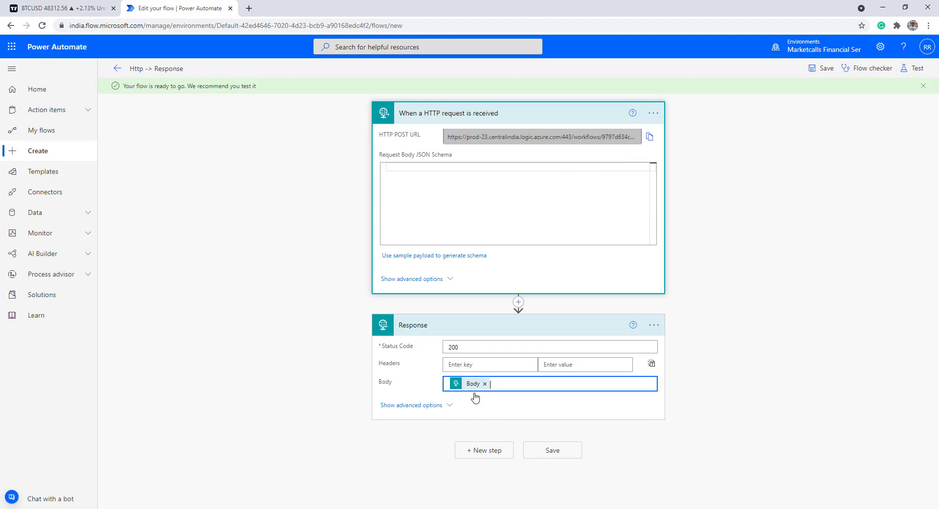
pyautogui.click(481, 460)
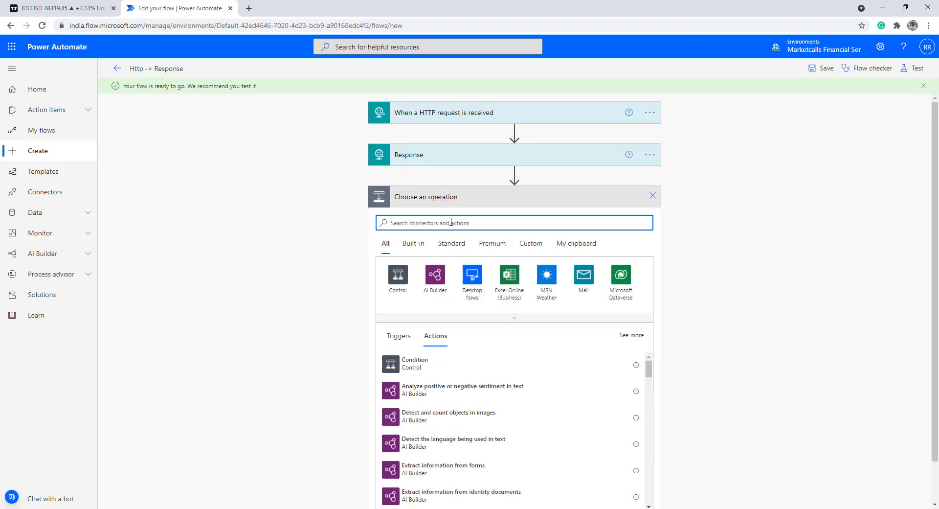
pyautogui.write('twitter')
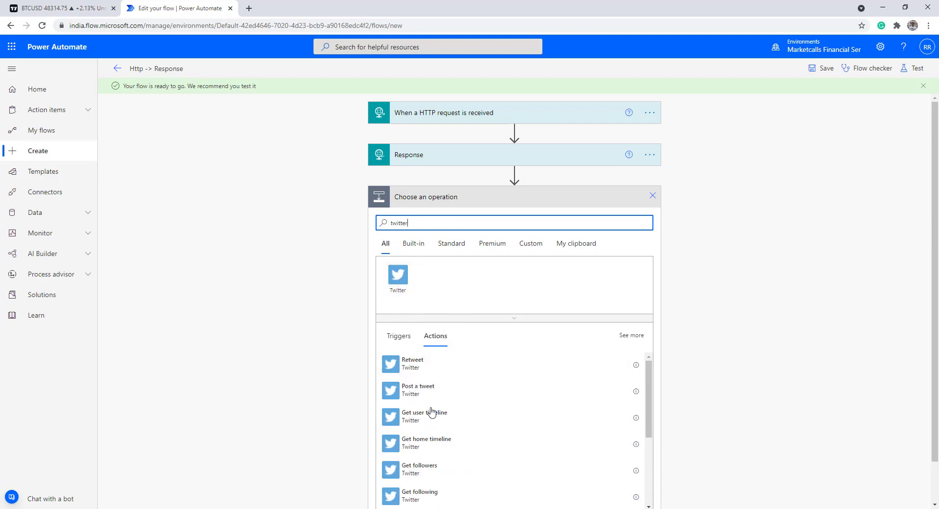
pyautogui.click(412, 390)
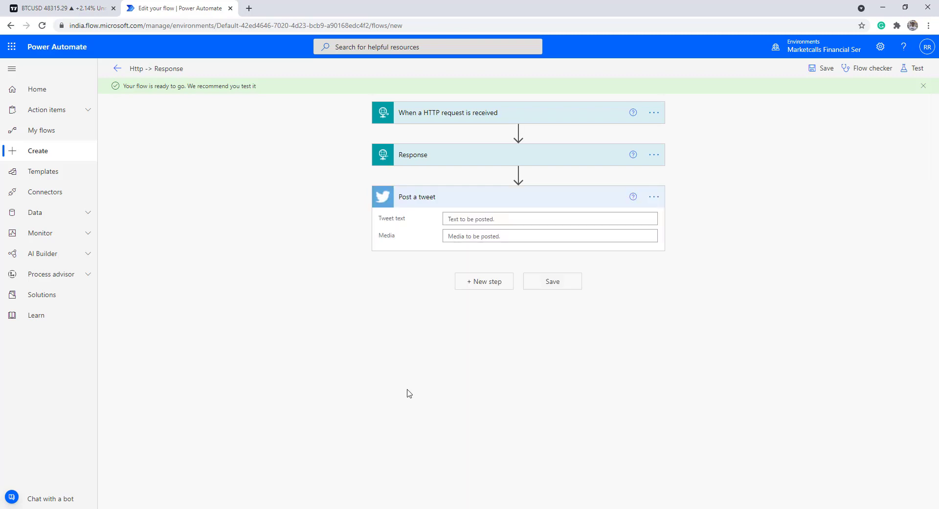
pyautogui.click(496, 216)
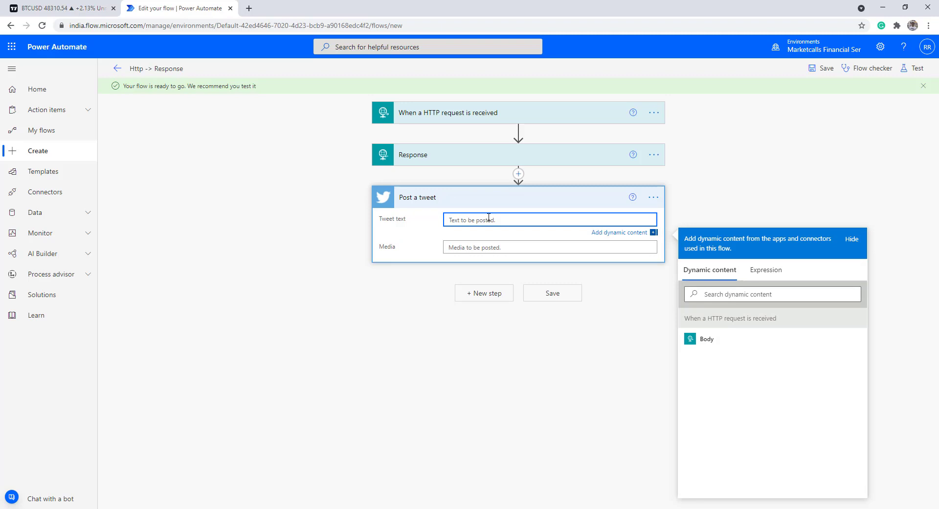
pyautogui.click(707, 339)
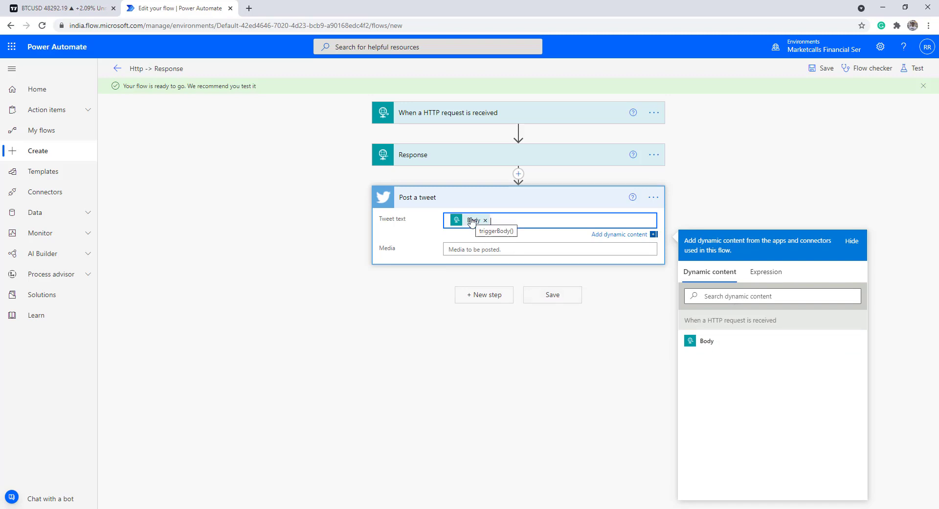
pyautogui.click(551, 296)
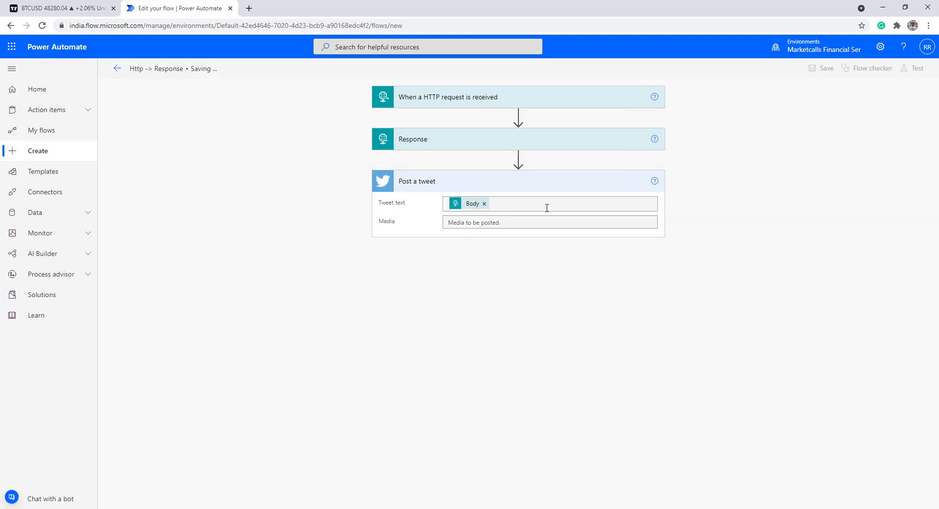
# Copy the HTTP POST URL from the flow's request trigger and switch to the BTCUSD chart in TradingView.
pyautogui.click(499, 97)
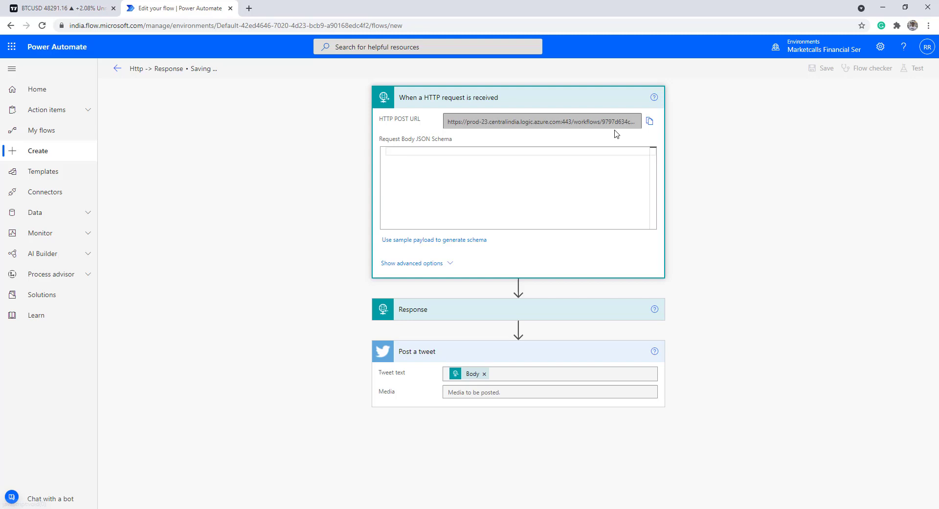
pyautogui.click(649, 139)
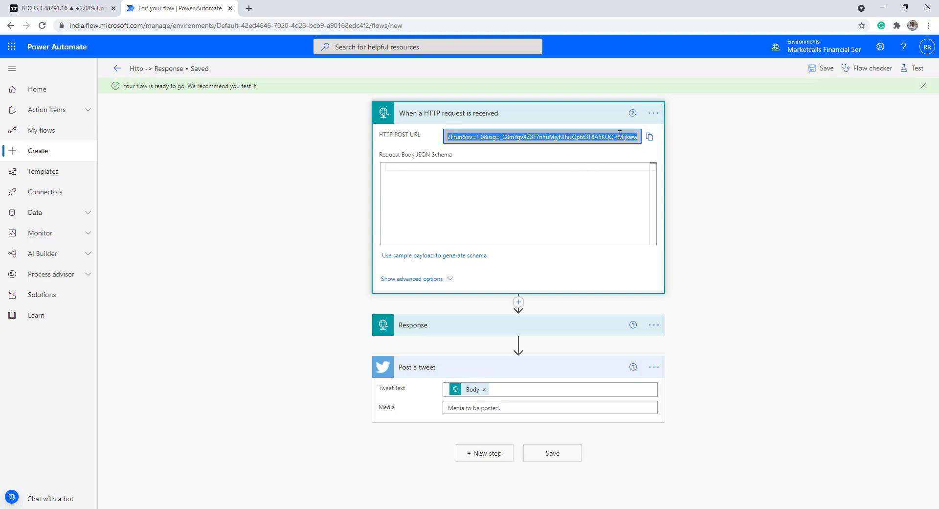
pyautogui.click(51, 8)
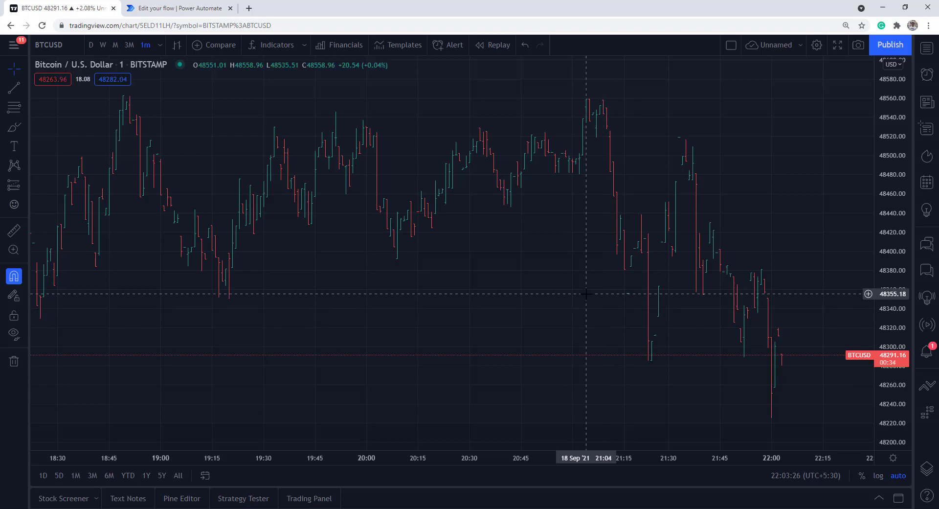
# Set up a BTCUSD alert at 48447.56 with the copied flow URL as its webhook URL and Crossing Down as its condition.
pyautogui.rightClick(737, 205)
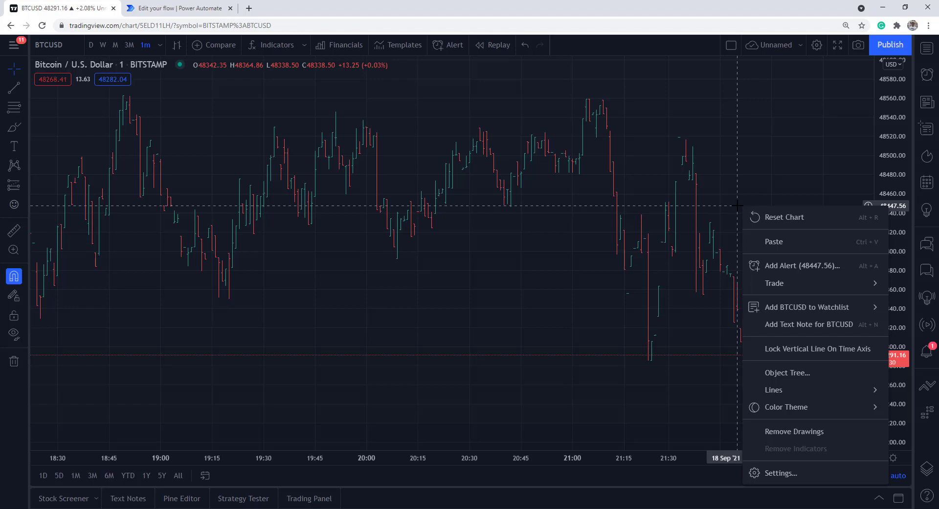
pyautogui.click(779, 265)
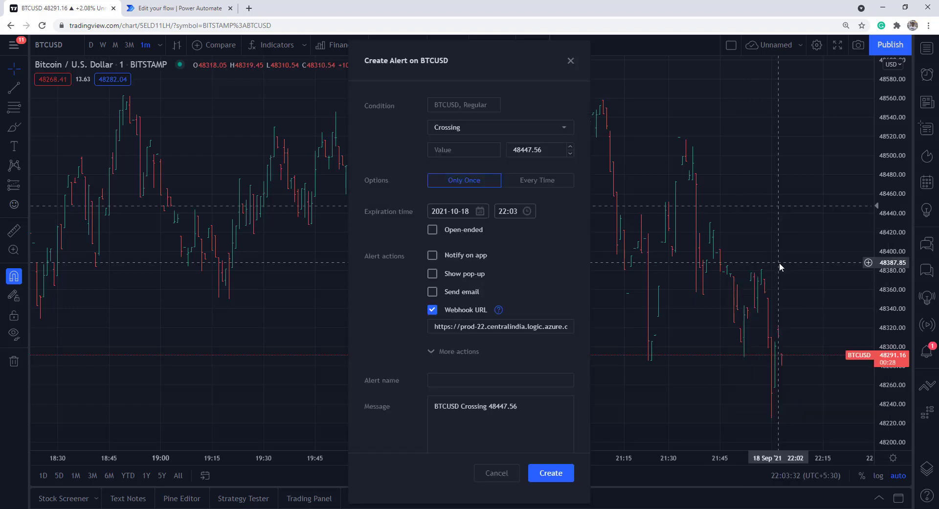
pyautogui.click(498, 327)
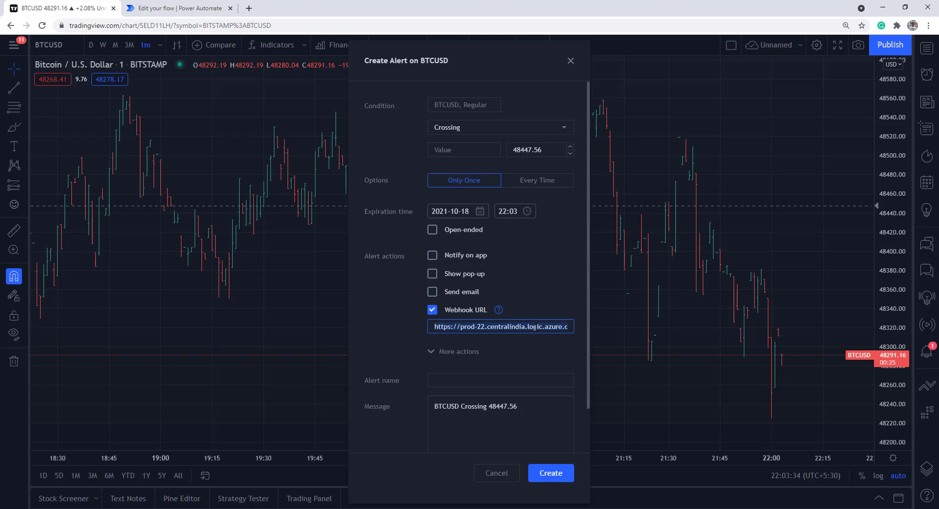
pyautogui.hotkey('ctrl', 'a')
pyautogui.press('BackSpace')
pyautogui.hotkey('ctrl', 'v')
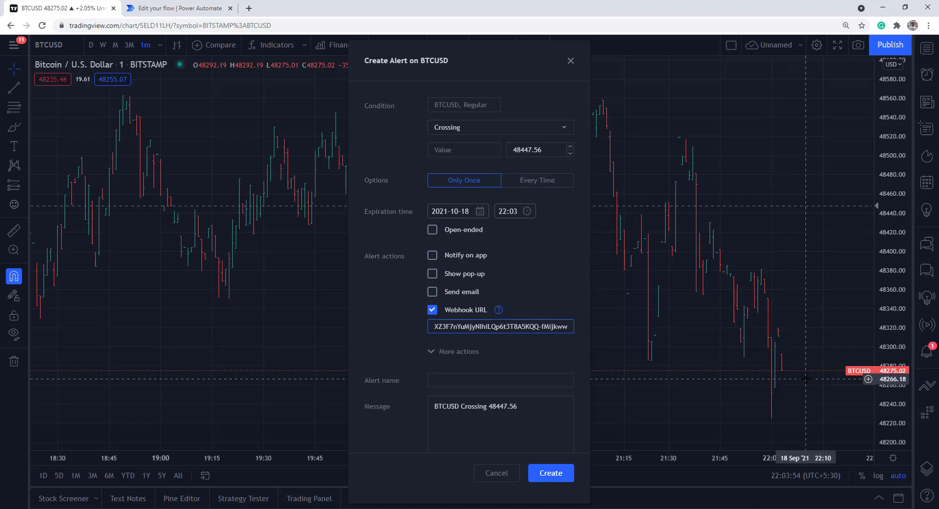
pyautogui.click(498, 133)
pyautogui.click(476, 165)
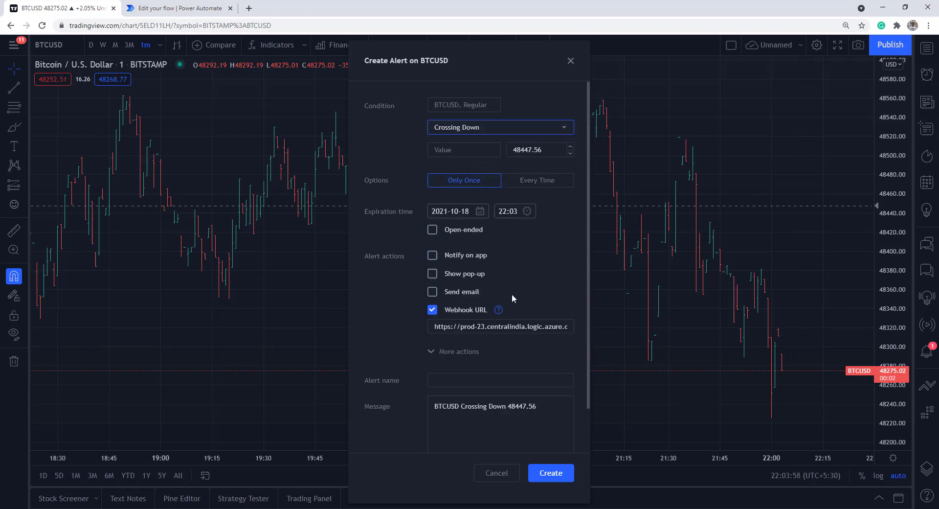
# Set the alert's crossing value to 48270 and insert an empty line above the existing alert message text.
pyautogui.press('Tab')
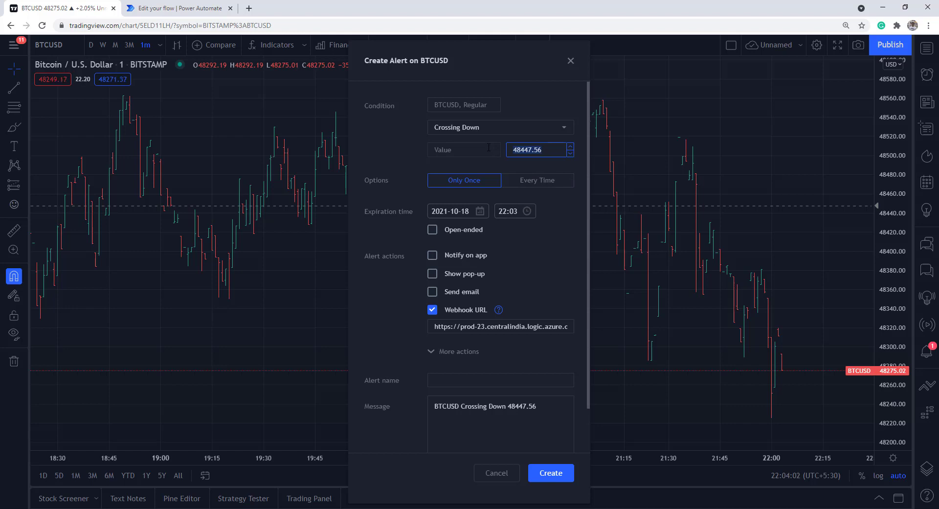
pyautogui.write('48270')
pyautogui.click(495, 410)
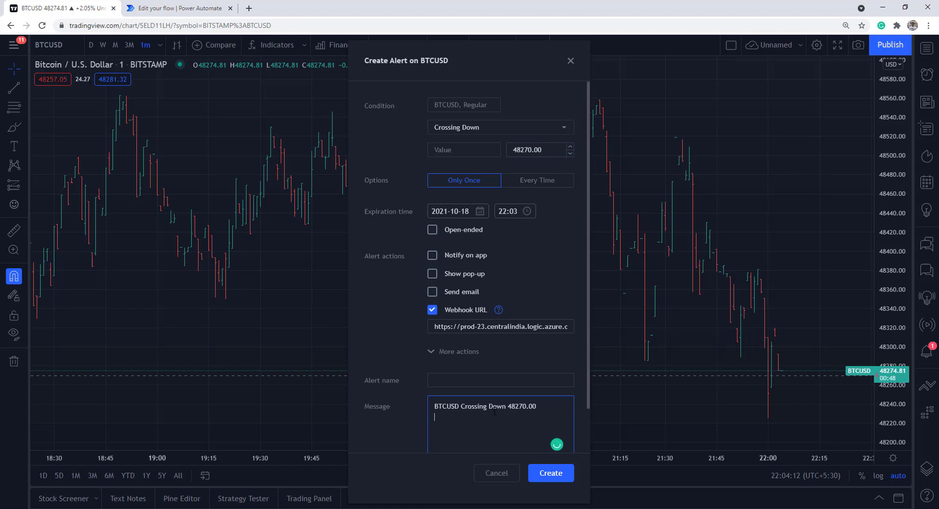
pyautogui.press('Home')
pyautogui.press('Return')
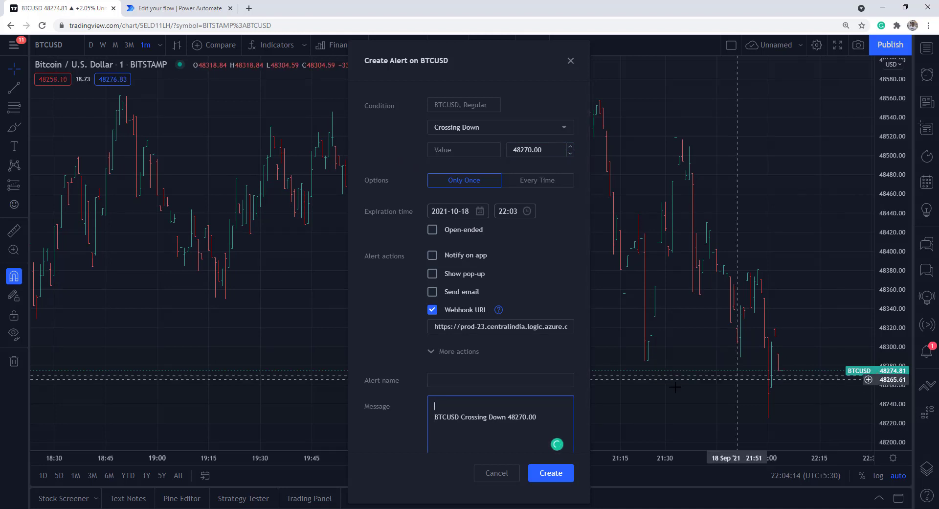
# Name the alert "Microsoft Flow Alert", add "Tradingview to Twitter Alert" as the first line of its message, and create it.
pyautogui.click(551, 379)
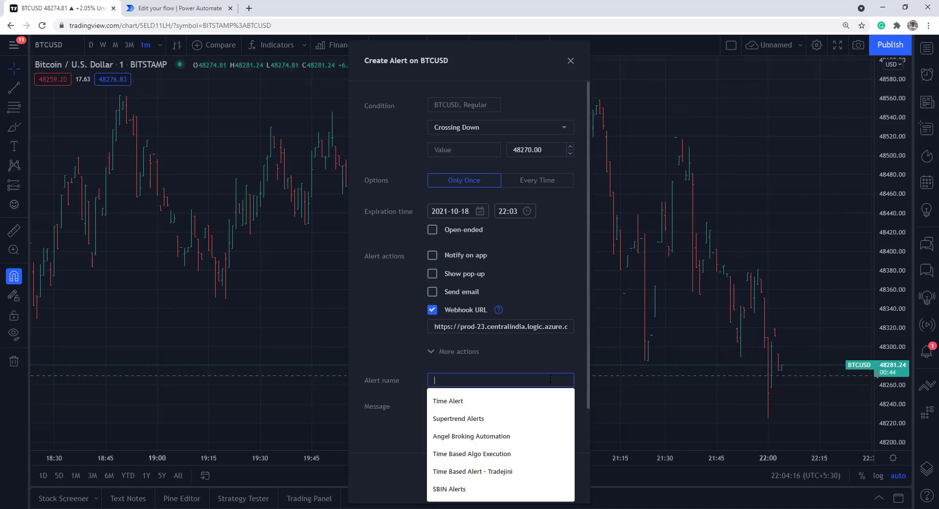
pyautogui.write('Mic')
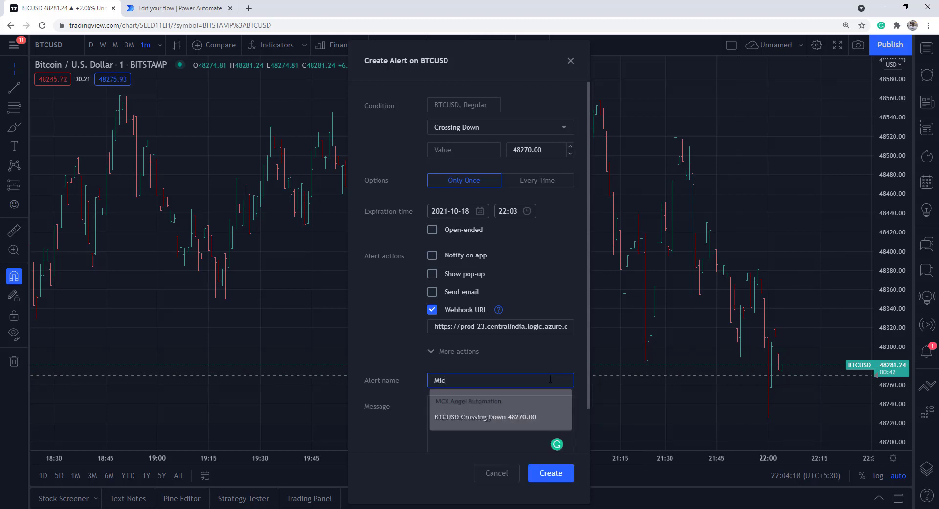
pyautogui.write('rosoft Flow Alert')
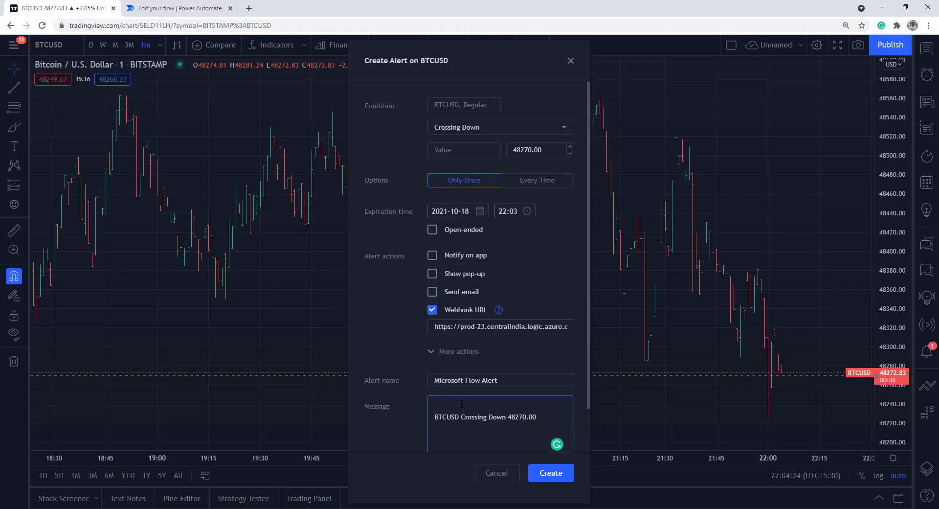
pyautogui.write('Tradingview to Twitter Alert')
pyautogui.click(548, 472)
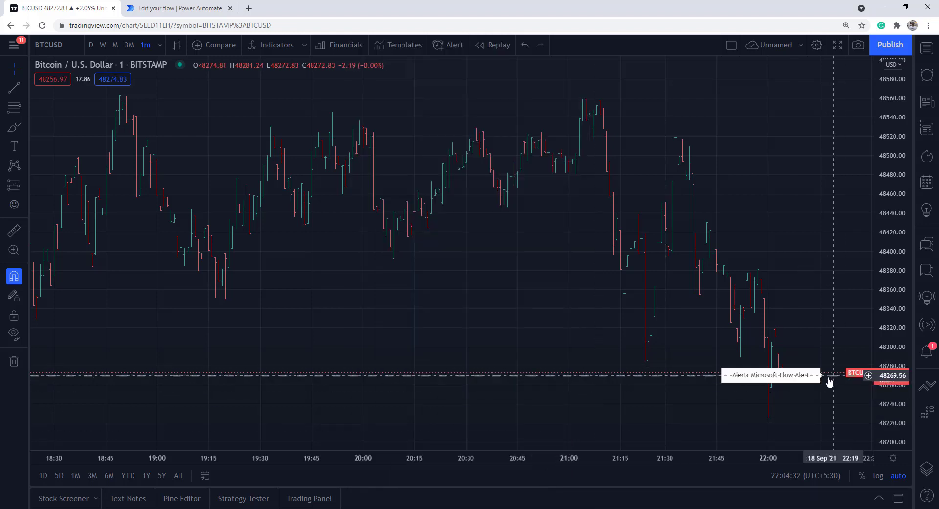
# Check the BTCUSD alert's status in TradingView's alert list and log, and switch back to the flow in Power Automate.
pyautogui.click(927, 74)
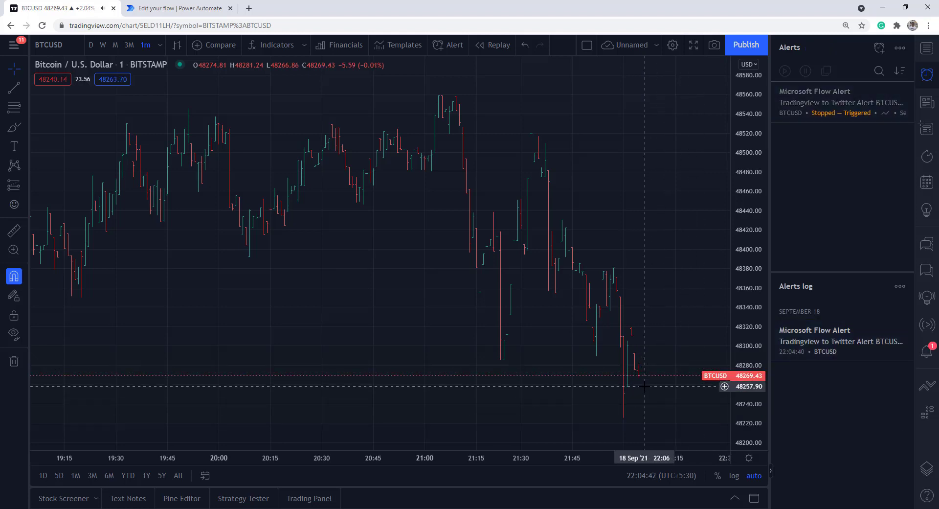
pyautogui.click(176, 8)
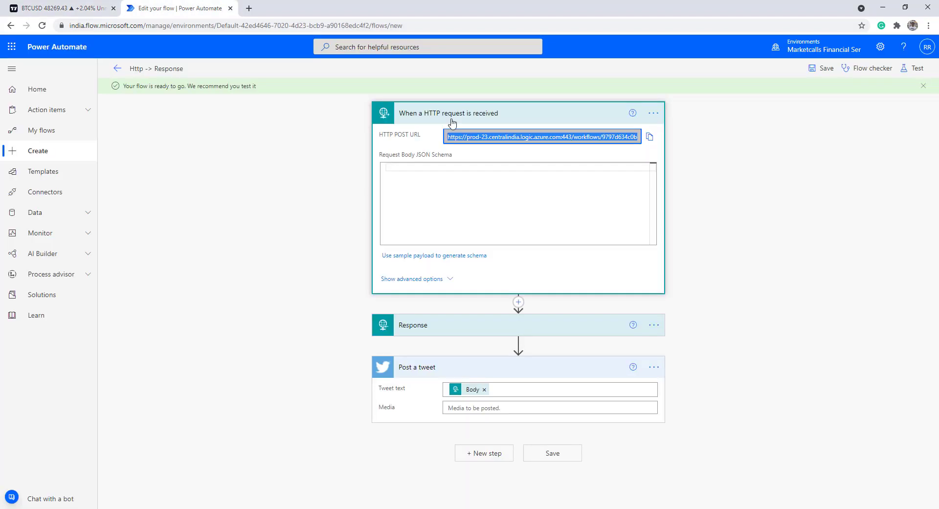